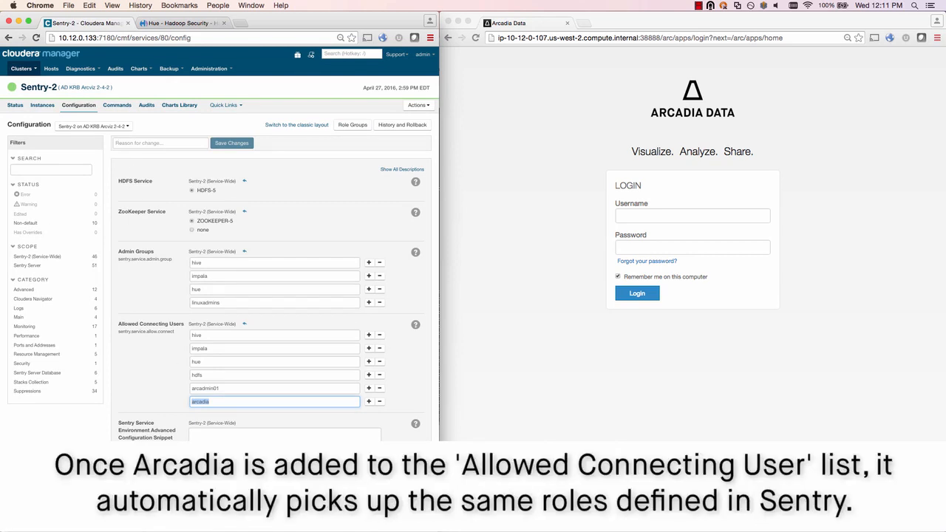
Sign in to Arcadia Data as the administrator and open the roles management page.
left_click(32, 69)
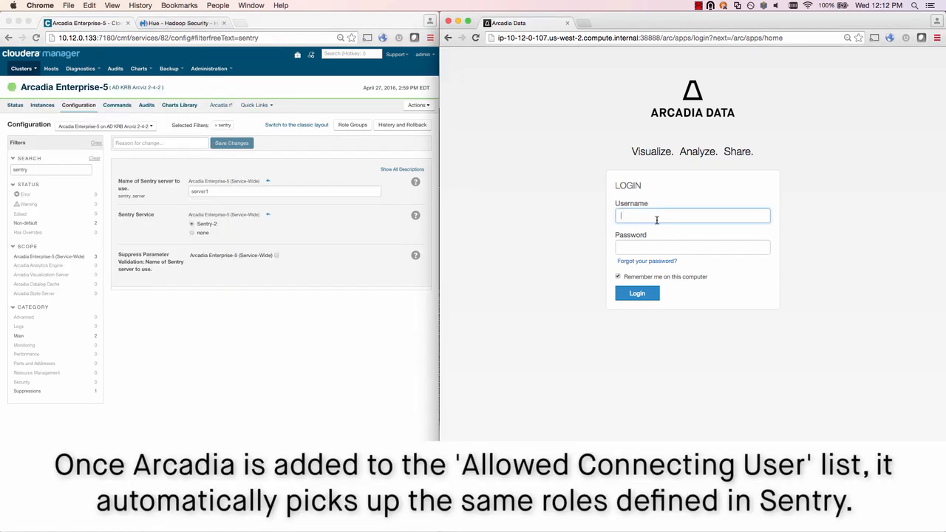
type("arcadmin01")
key("Tab")
type("••••••")
key("Return")
left_click(846, 65)
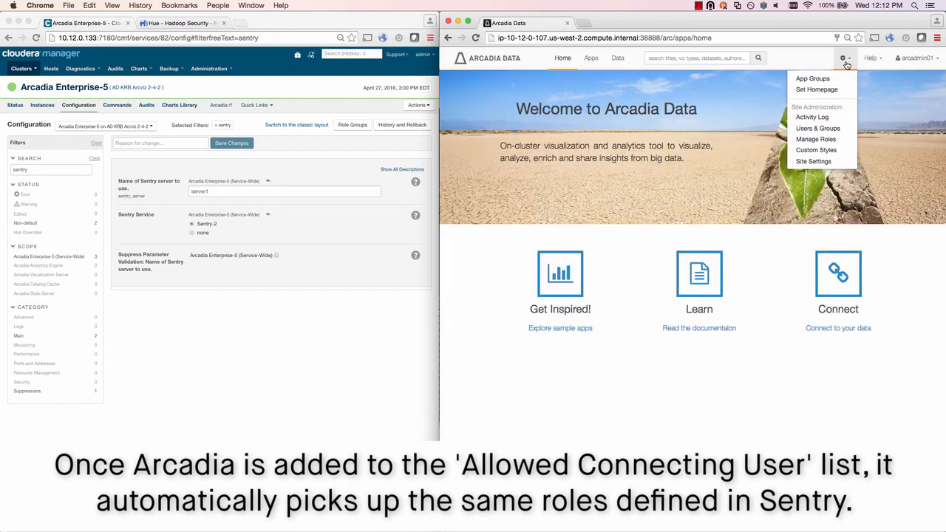
left_click(815, 140)
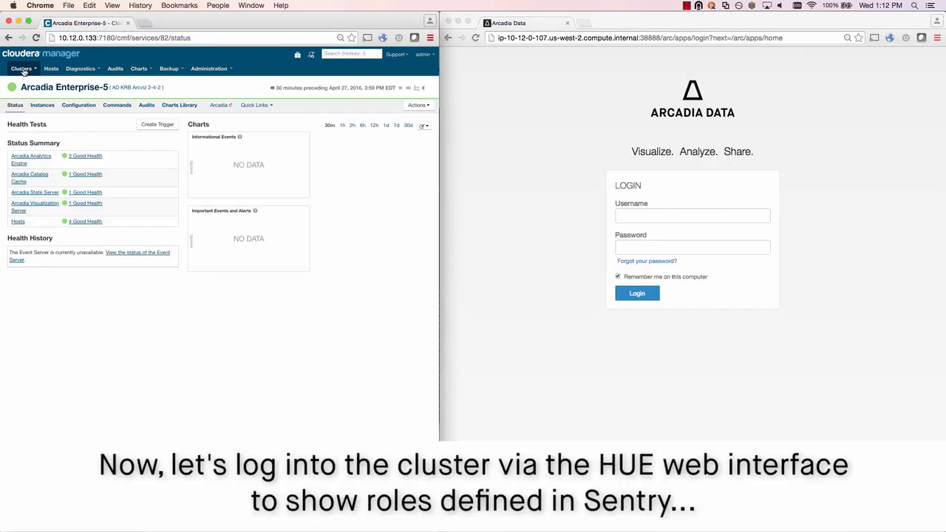
Open the HUE-5 service from the cluster list and launch the Hue Web UI.
left_click(22, 69)
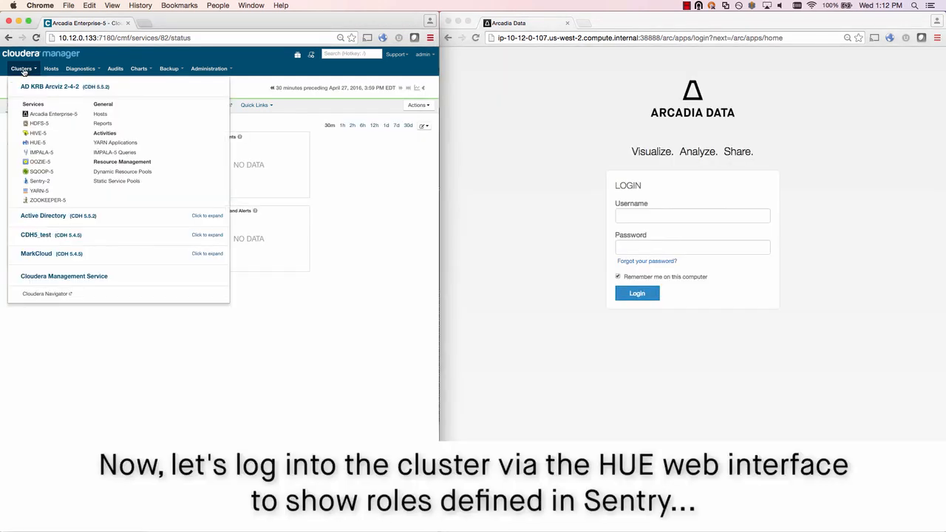
left_click(32, 142)
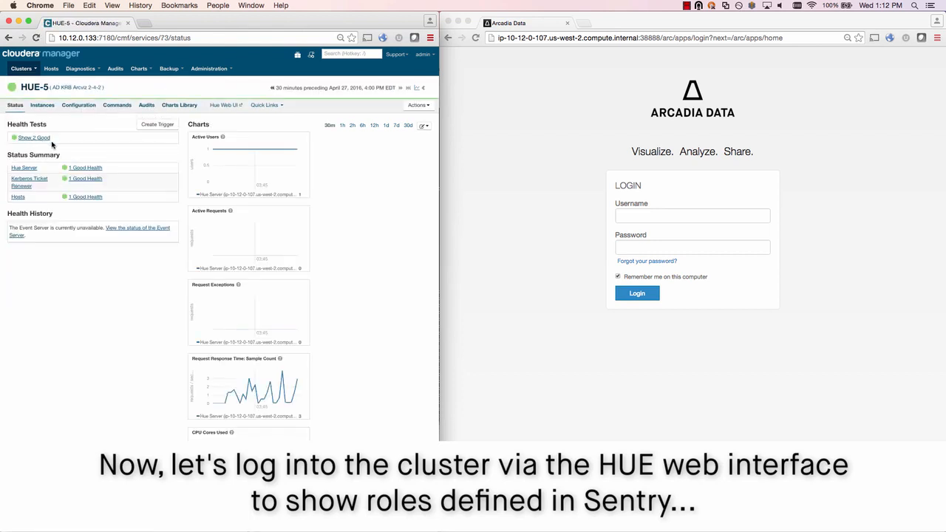
left_click(226, 105)
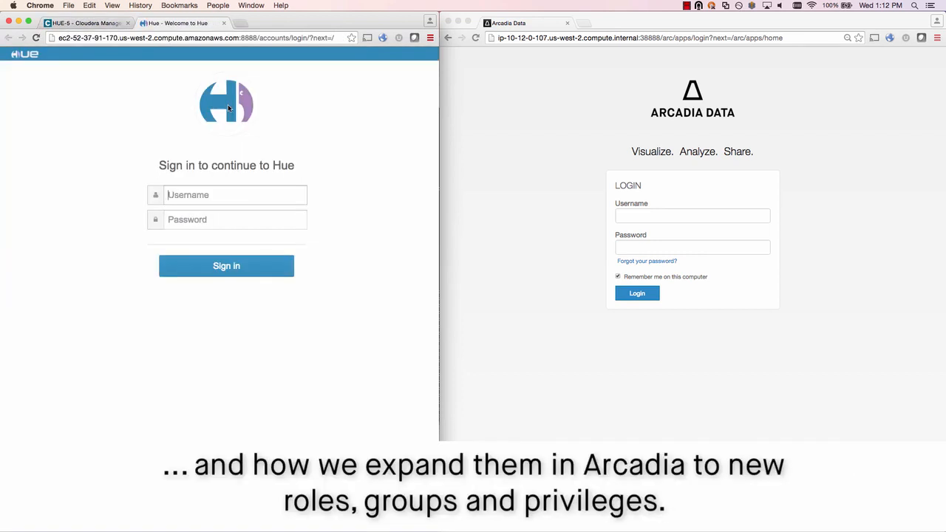
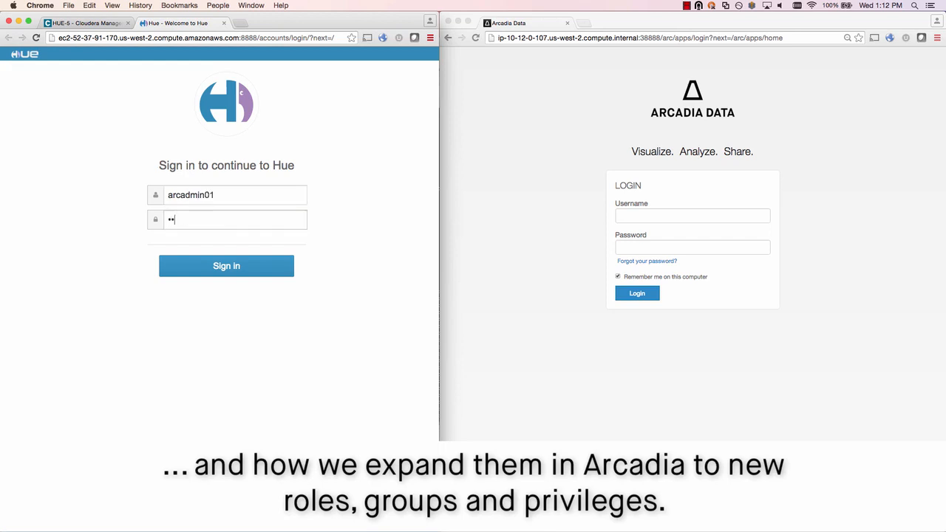
Sign in to Hue as the administrator and browse the Metastore tables.
key("Return")
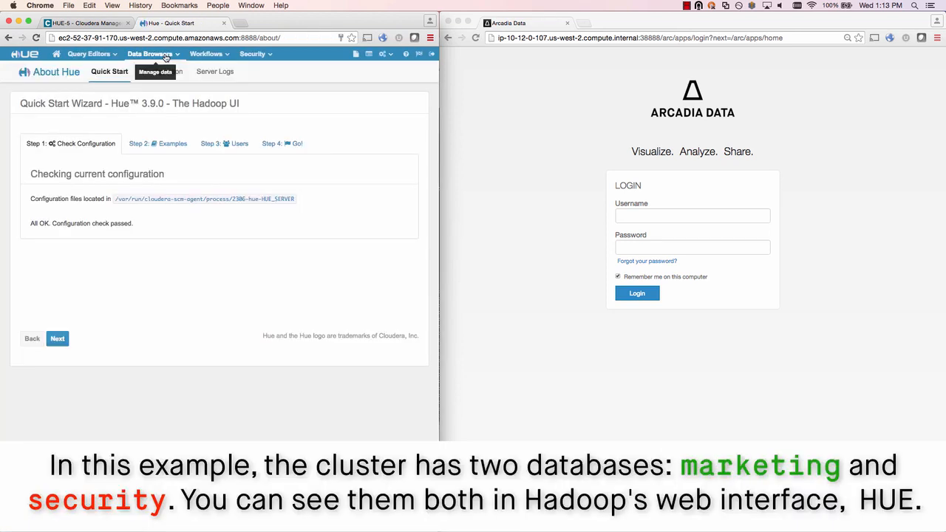
left_click(166, 57)
left_click(161, 71)
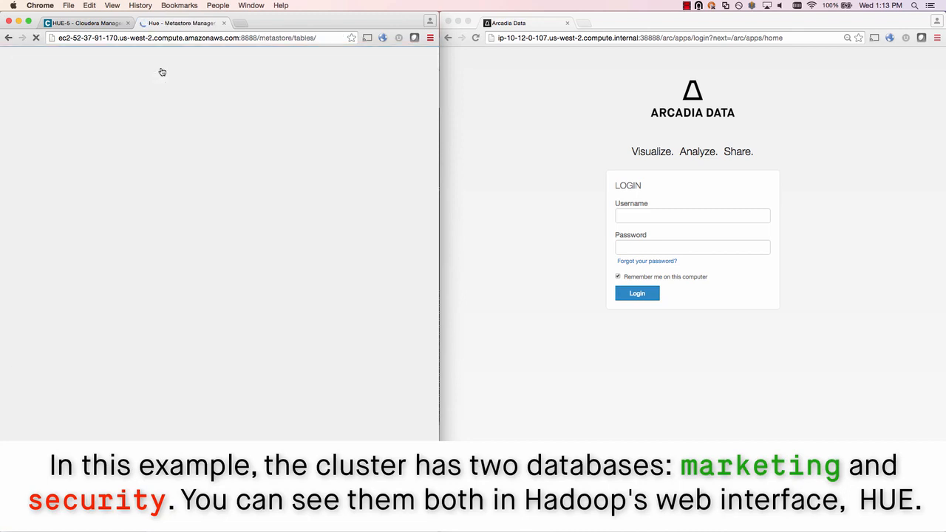
Return to the databases list and select the marketing and security databases.
left_click(154, 104)
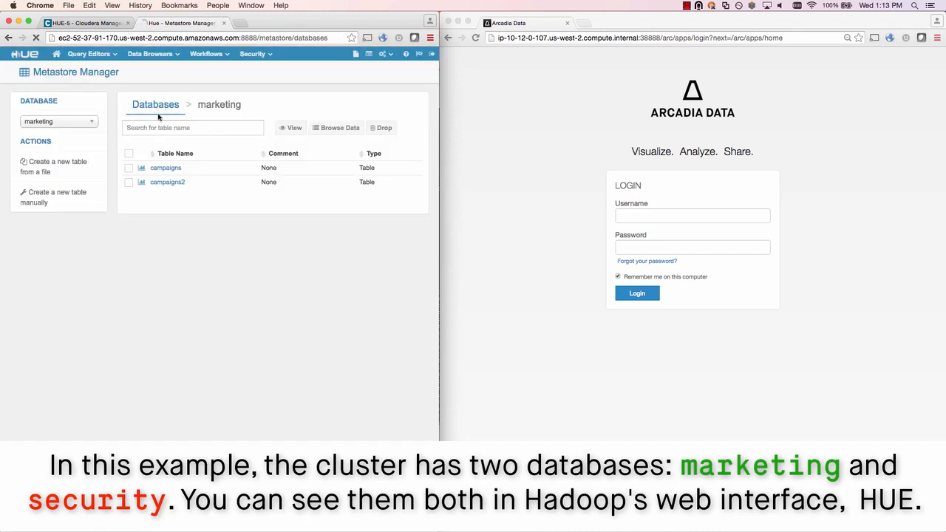
left_click(123, 182)
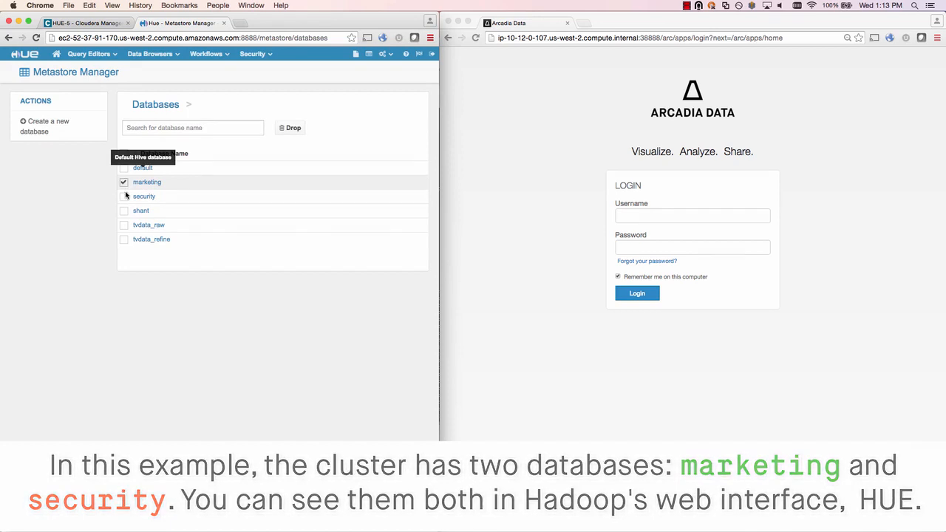
left_click(124, 196)
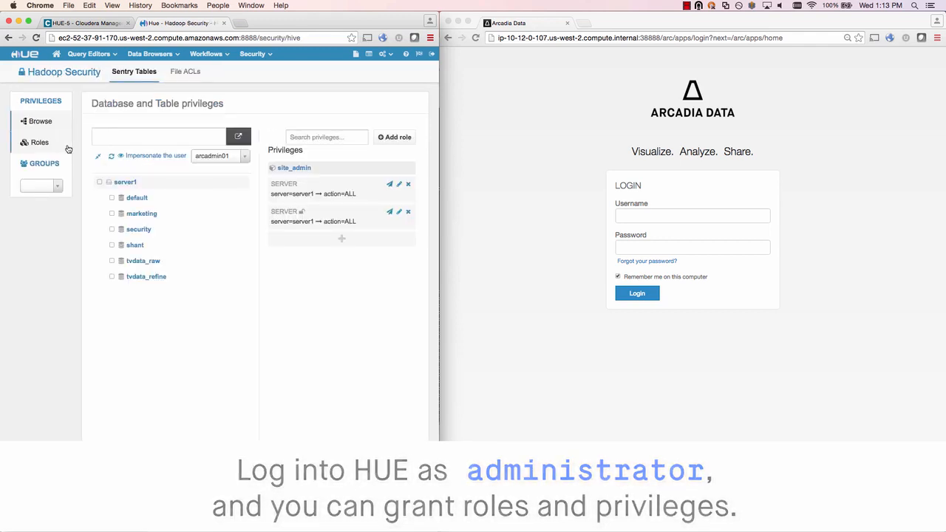
Create two Sentry roles named marketing_analyst and security_analyst.
left_click(66, 145)
left_click(404, 132)
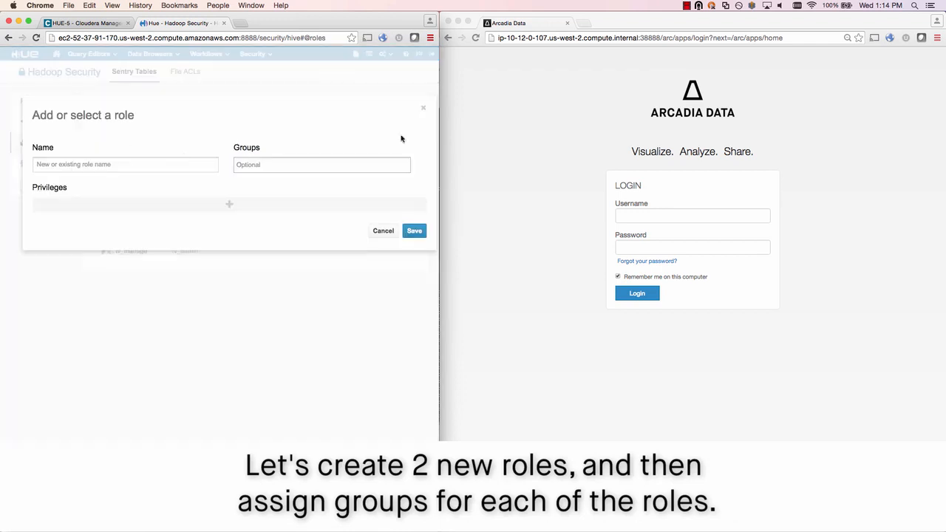
left_click(167, 163)
type("marketing_analyst")
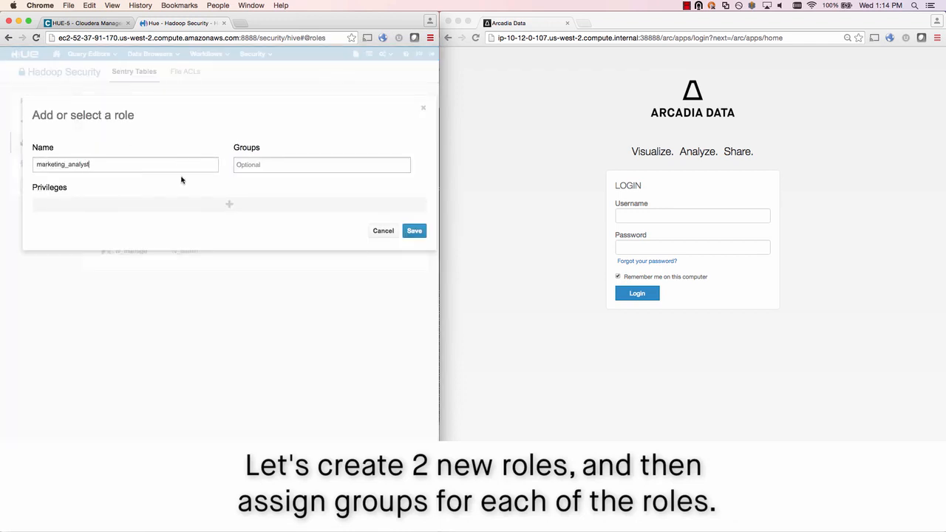
left_click(411, 230)
left_click(401, 132)
type("se")
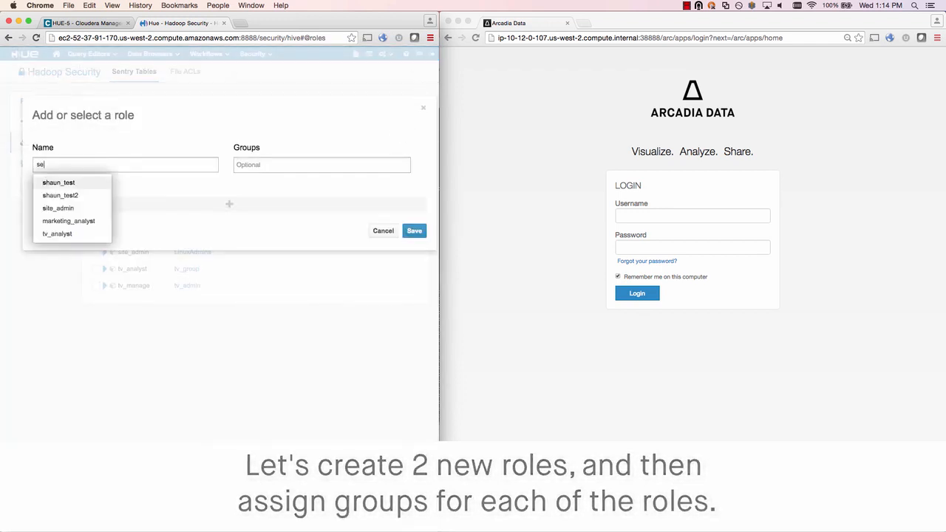
type("curity_analyst")
left_click(414, 231)
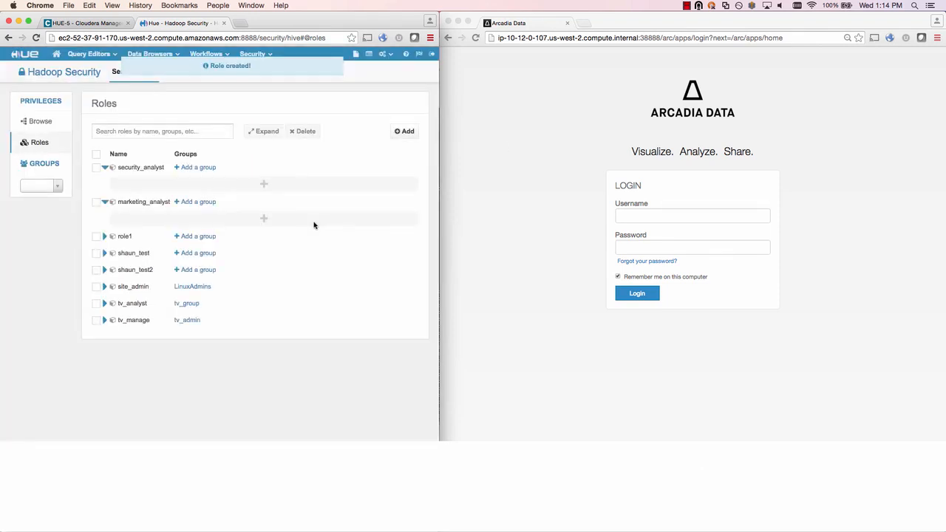
Assign the security group to security_analyst and the marketing group to marketing_analyst.
left_click(212, 170)
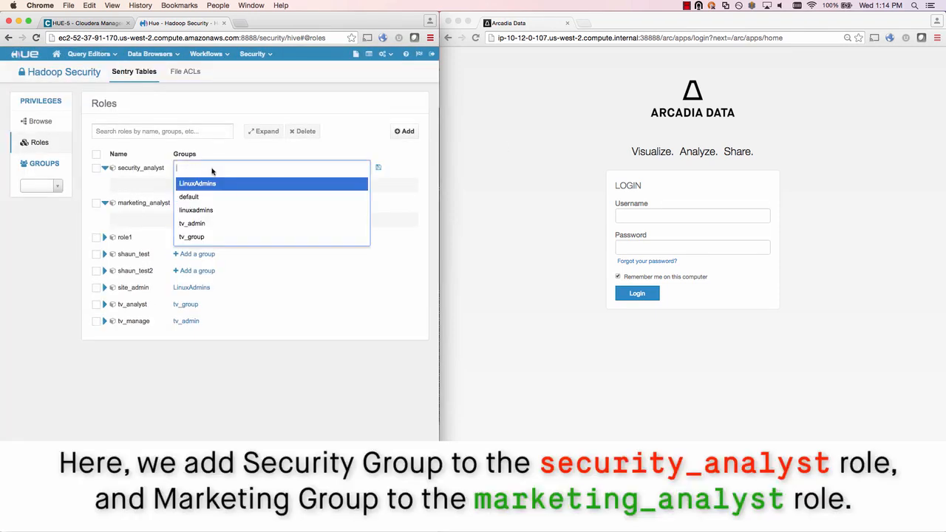
type("secr")
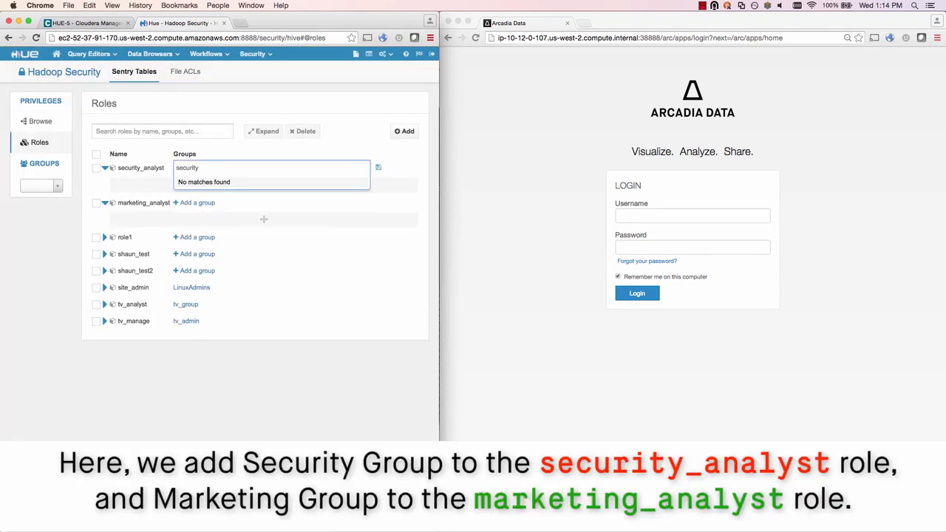
key("Return")
left_click(381, 167)
left_click(204, 205)
left_click(204, 205)
type("mar")
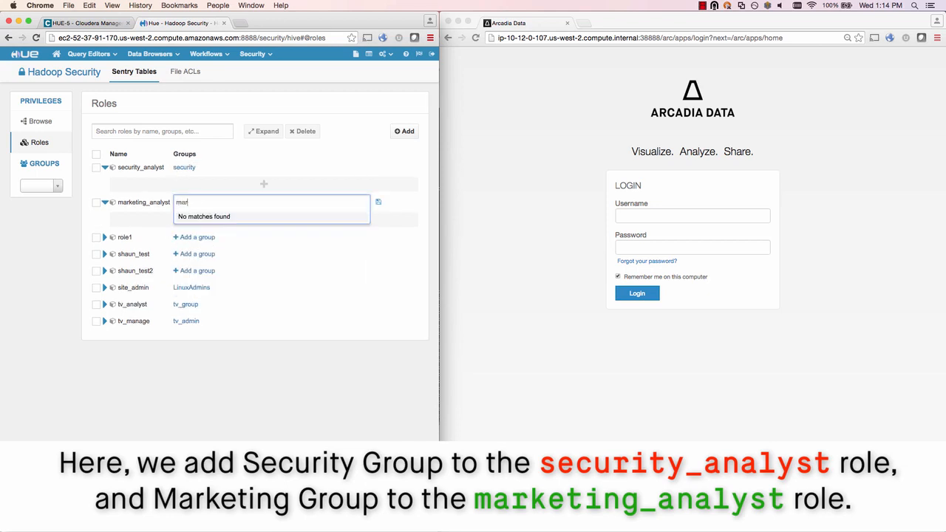
key("Return")
left_click(378, 201)
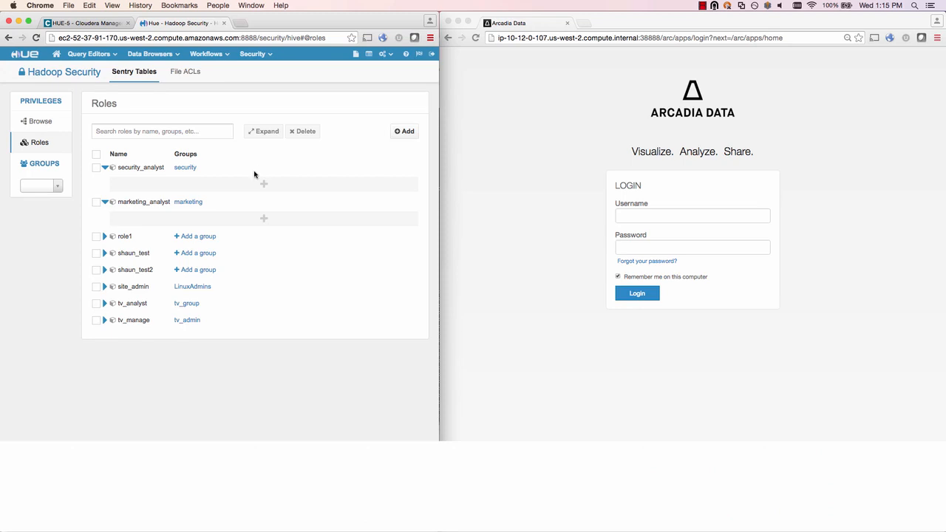
Grant security_analyst ALL privileges on the security database.
left_click(264, 183)
left_click(186, 186)
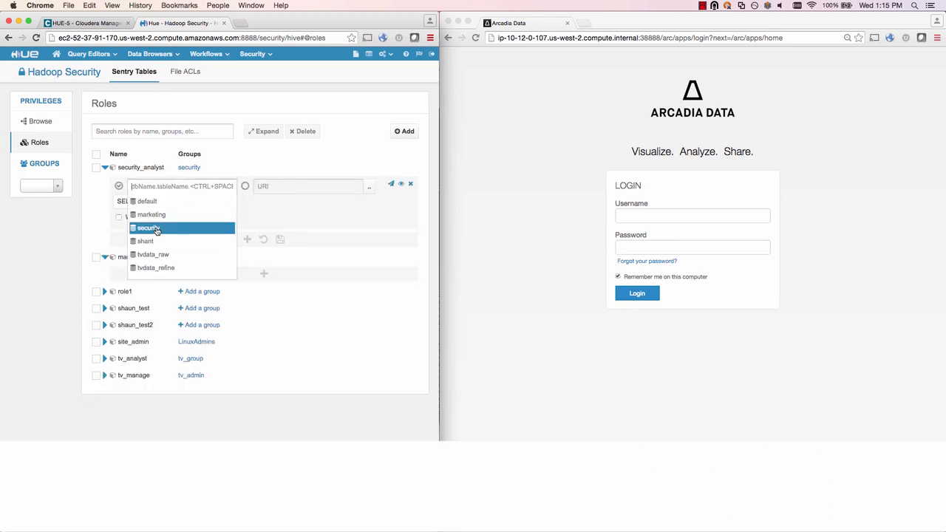
left_click(156, 229)
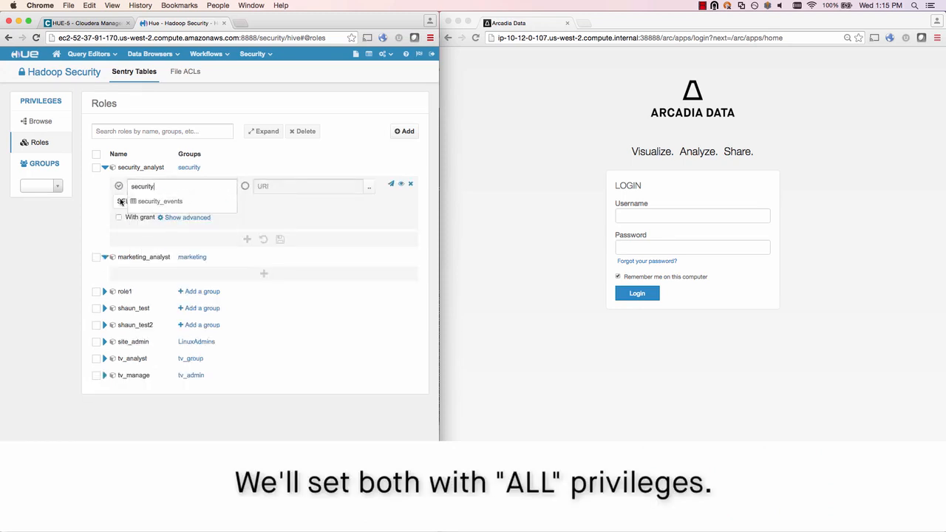
left_click(121, 202)
left_click(122, 215)
left_click(280, 239)
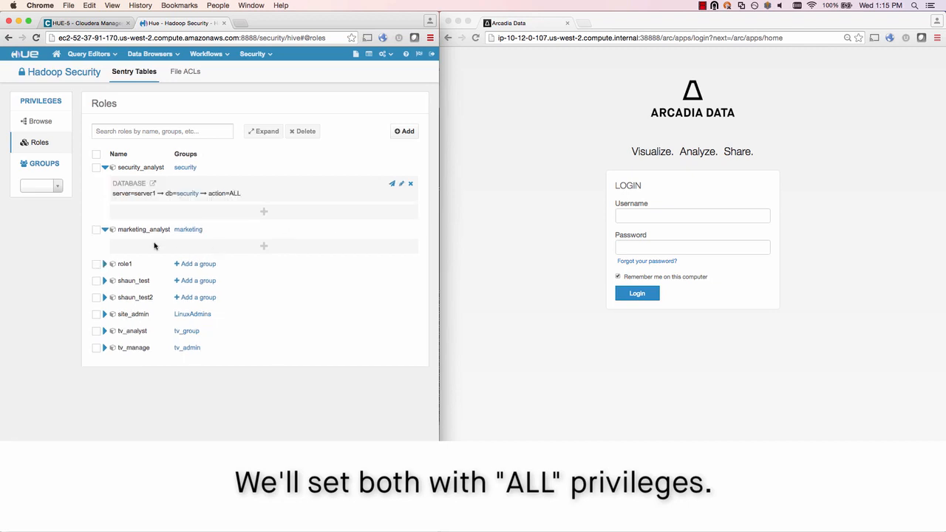
Grant marketing_analyst ALL privileges on the marketing database.
left_click(264, 245)
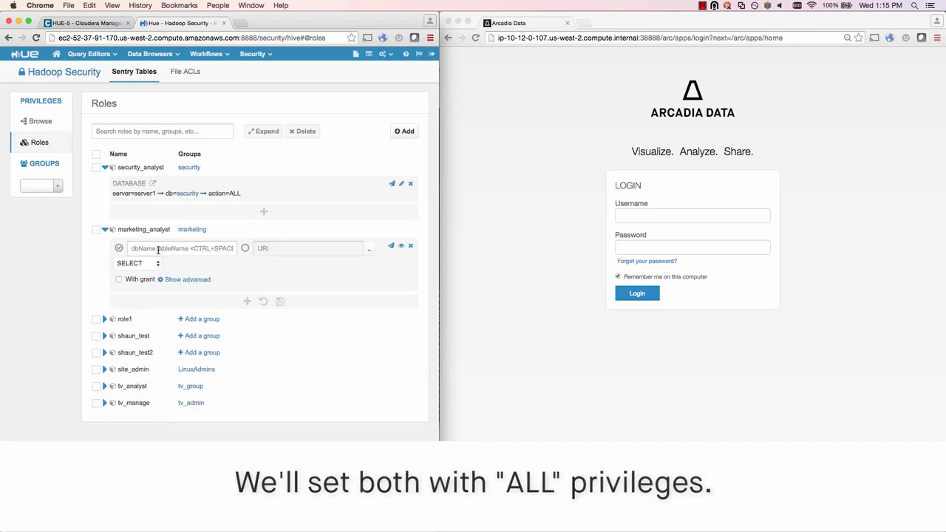
left_click(158, 249)
type("marketing")
left_click(161, 262)
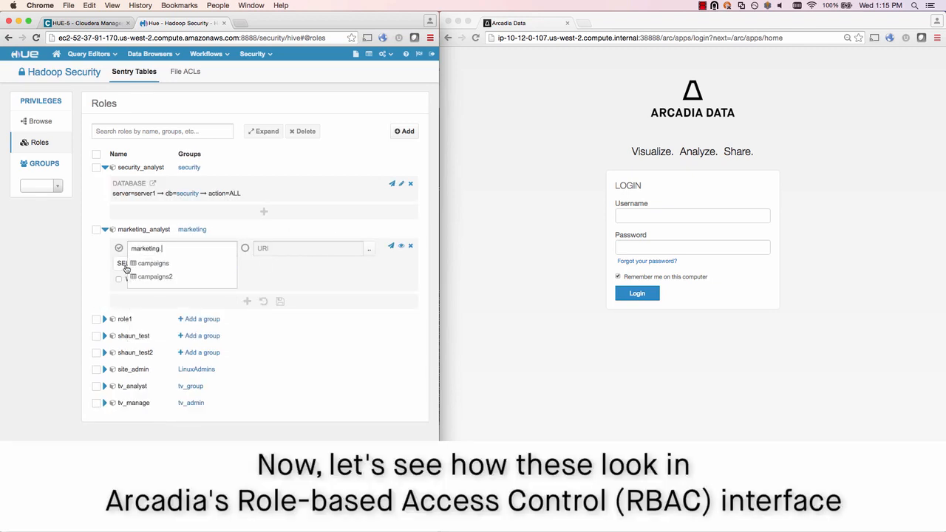
left_click(122, 263)
left_click(123, 280)
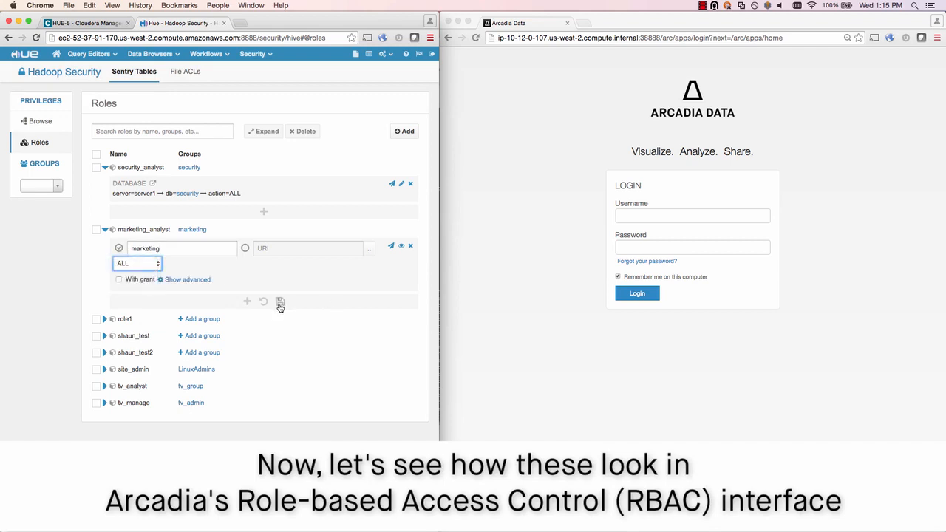
left_click(280, 301)
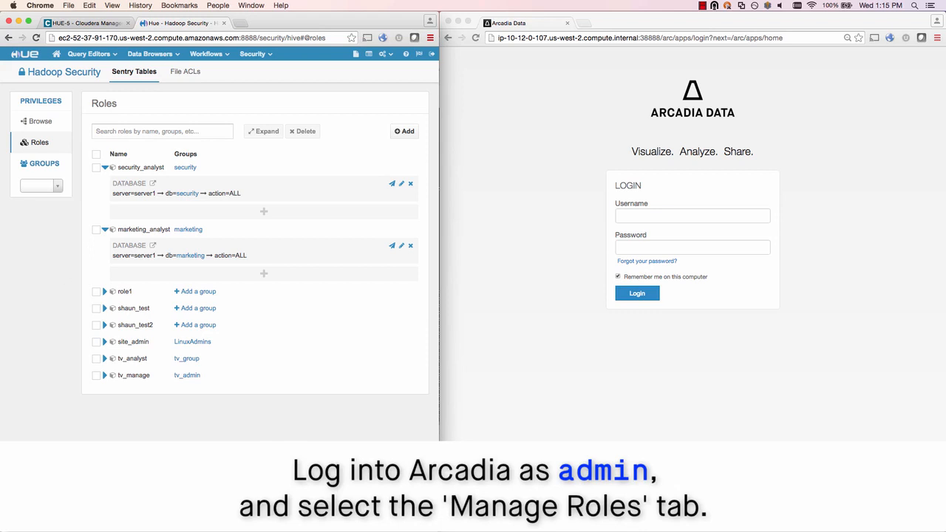
Log in to Arcadia Data as the administrator and go to role management from the gear menu.
key("Tab")
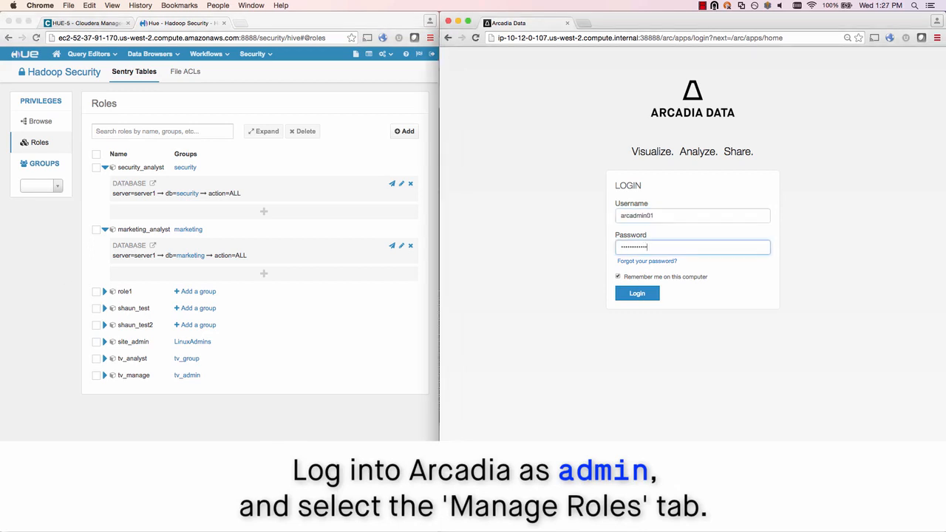
key("Return")
left_click(842, 58)
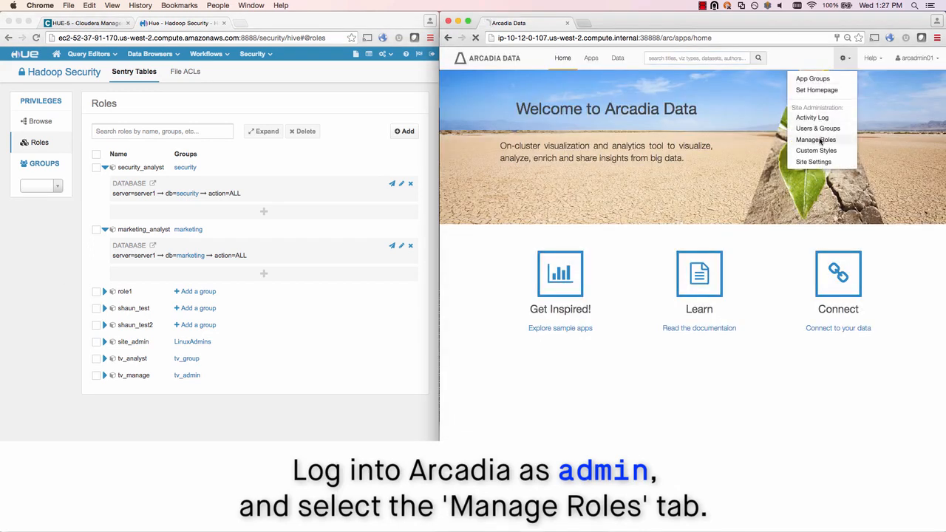
left_click(816, 140)
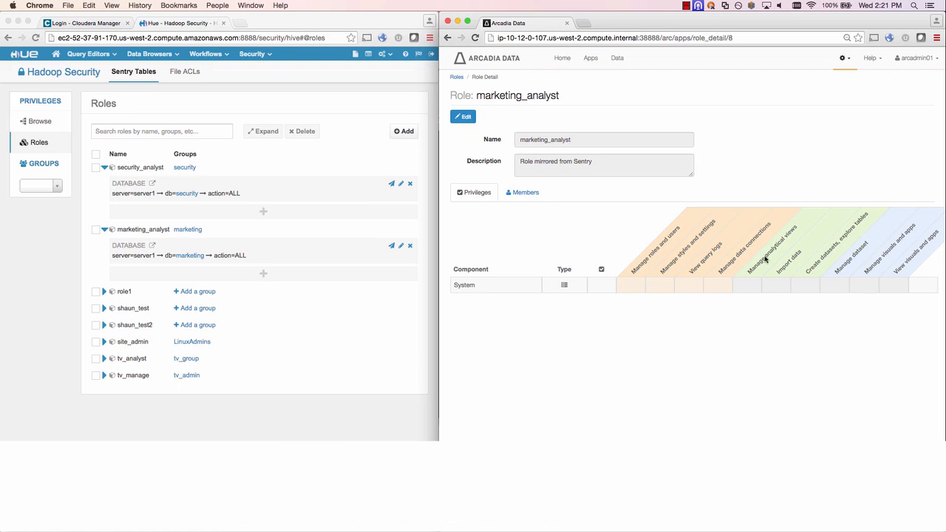
Add a Dataset privilege on Arcadia Enterprise / Marketing campaigns to marketing_analyst, save, and return to Roles.
left_click(463, 117)
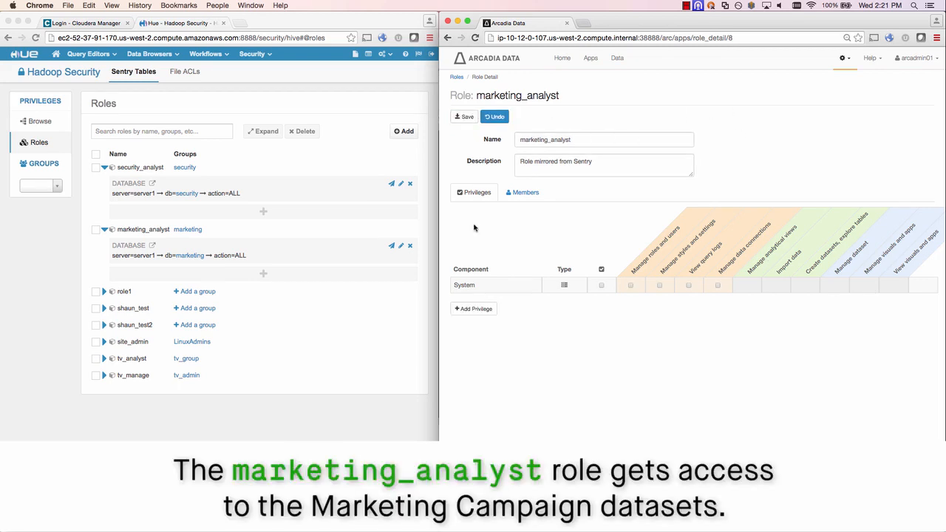
left_click(475, 309)
left_click(656, 102)
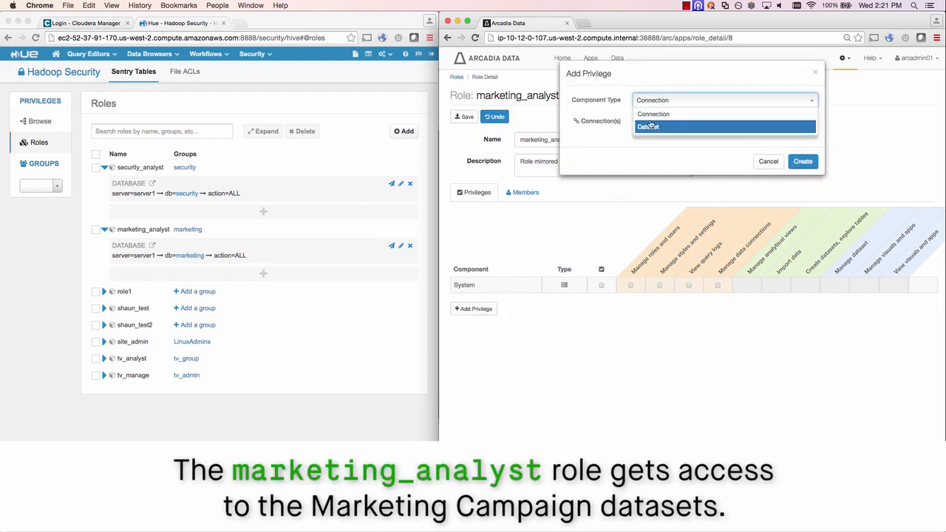
left_click(647, 125)
left_click(664, 123)
left_click(658, 174)
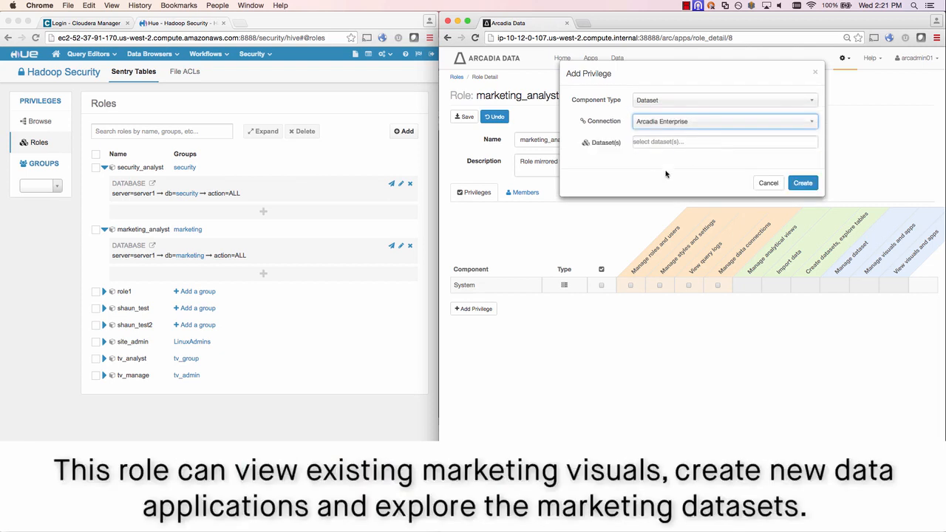
left_click(665, 142)
left_click(659, 232)
left_click(807, 184)
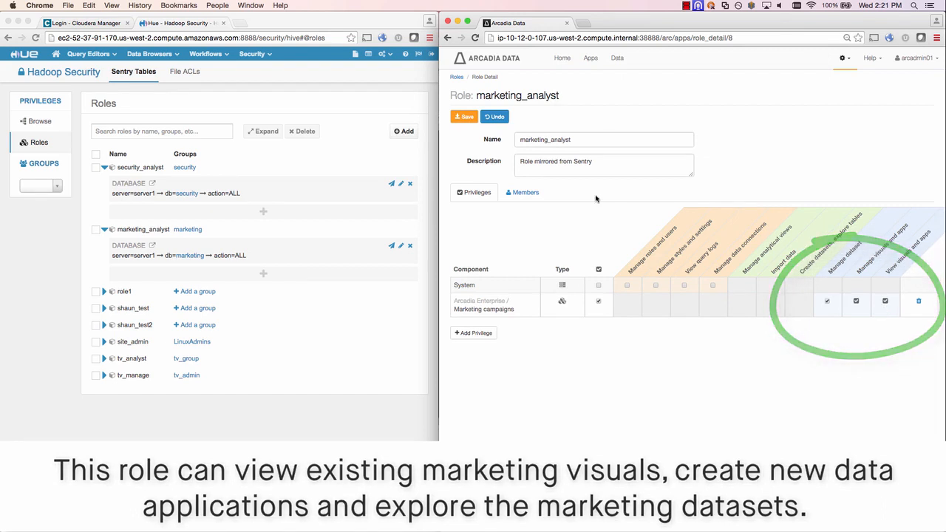
left_click(464, 116)
left_click(457, 77)
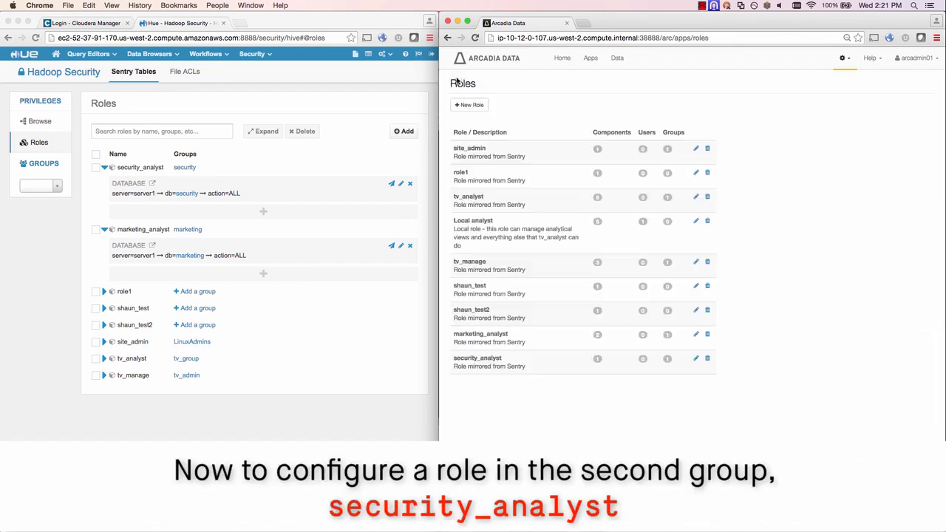
Add a Dataset privilege on Arcadia Enterprise / Security Logs to the security_analyst role.
left_click(488, 364)
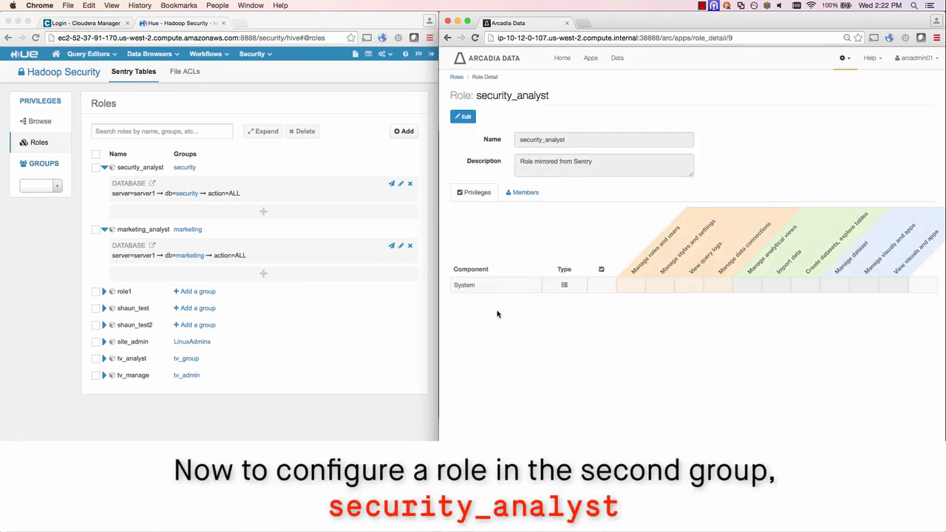
left_click(462, 116)
left_click(475, 308)
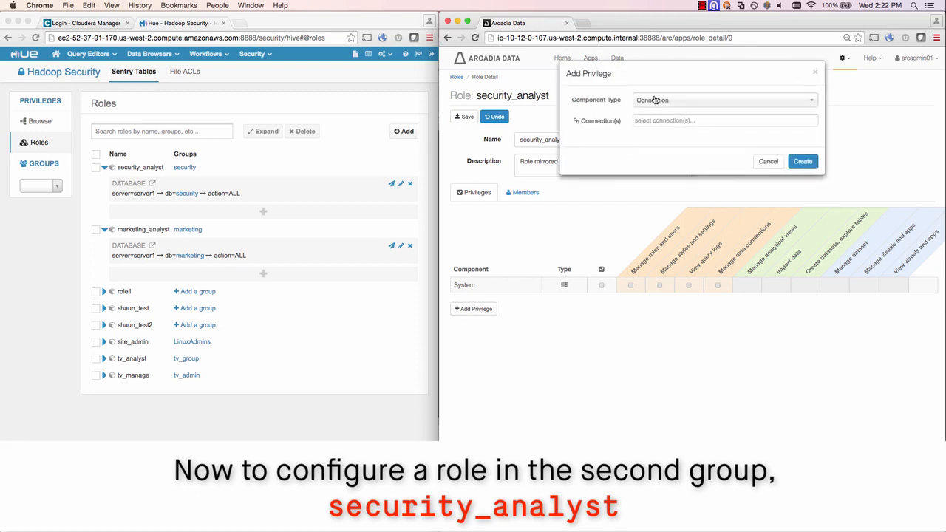
left_click(654, 99)
left_click(649, 127)
left_click(648, 123)
left_click(651, 175)
left_click(649, 142)
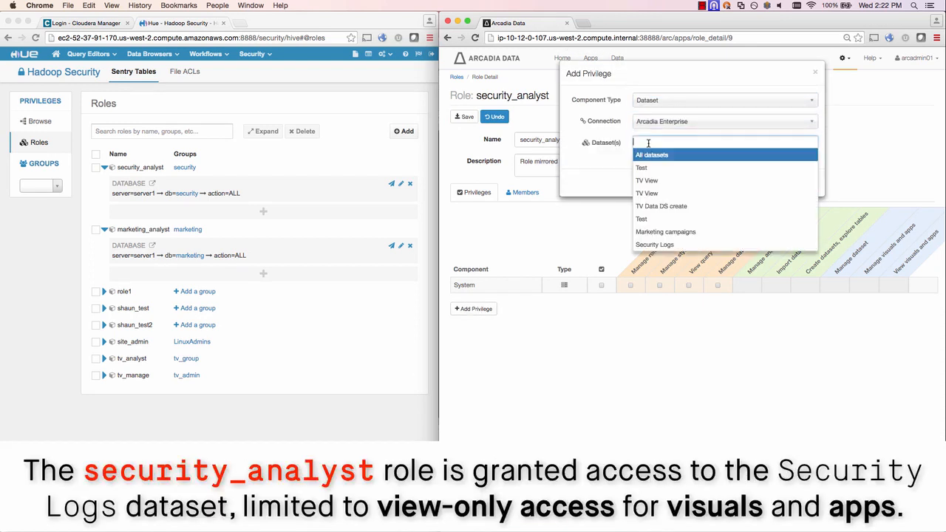
left_click(654, 244)
left_click(804, 185)
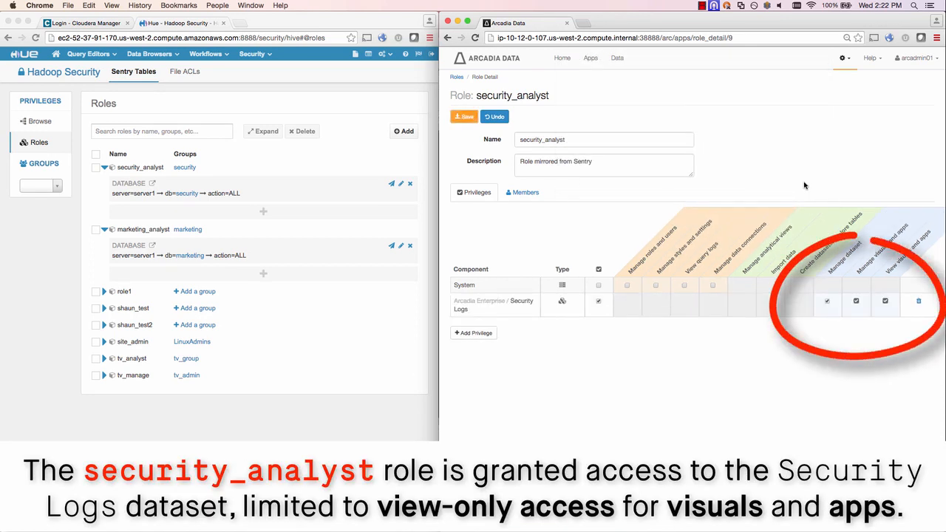
Untick Create datasets and Manage dataset, leaving view-only access, and save the role.
left_click(827, 301)
left_click(856, 301)
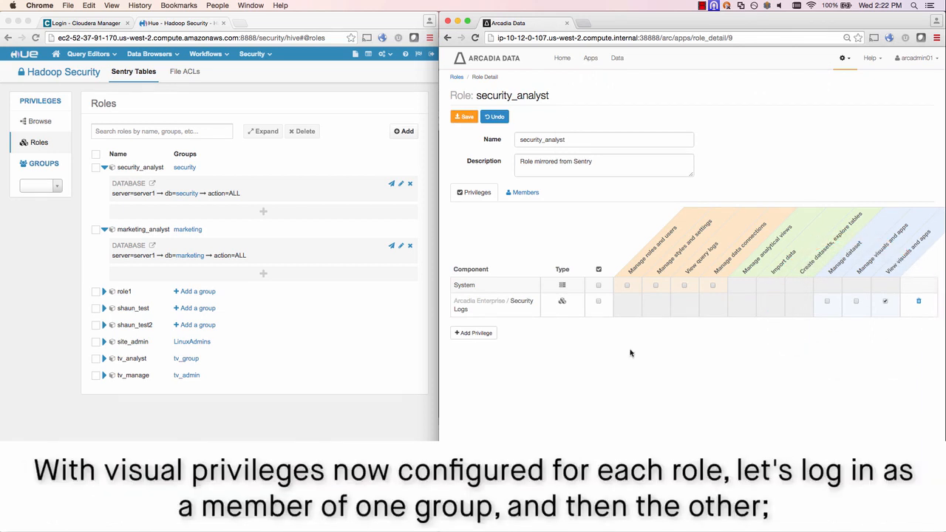
left_click(464, 115)
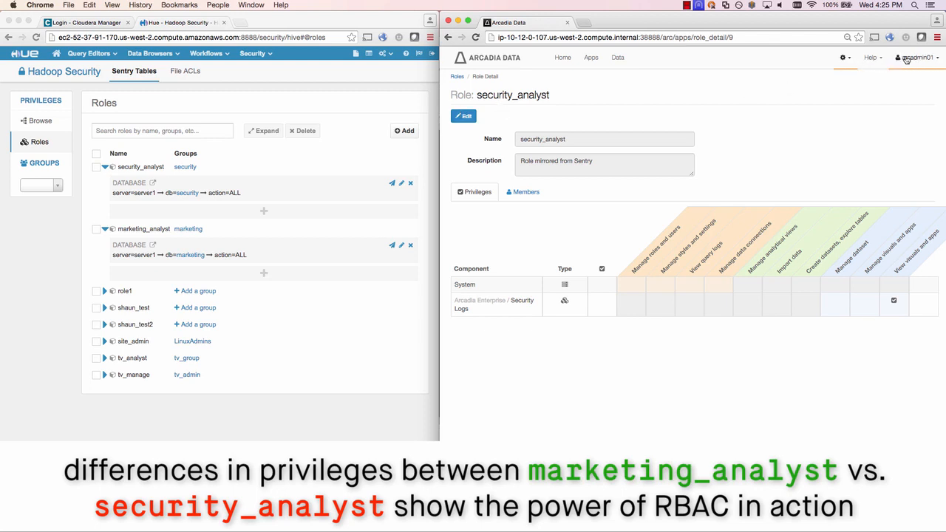
Log out and sign in as the marketing analyst, then check the visible Apps and Data.
left_click(906, 59)
left_click(900, 77)
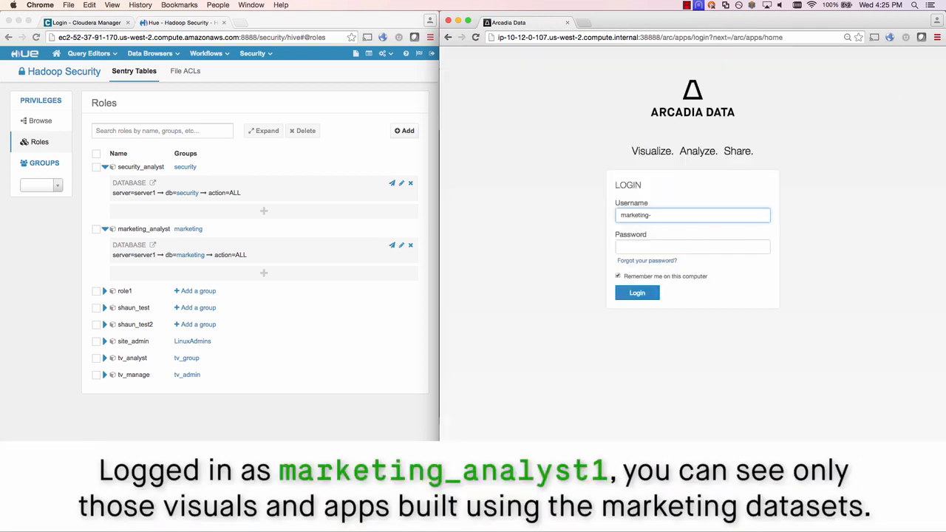
key("Tab")
type("••••••••")
key("Return")
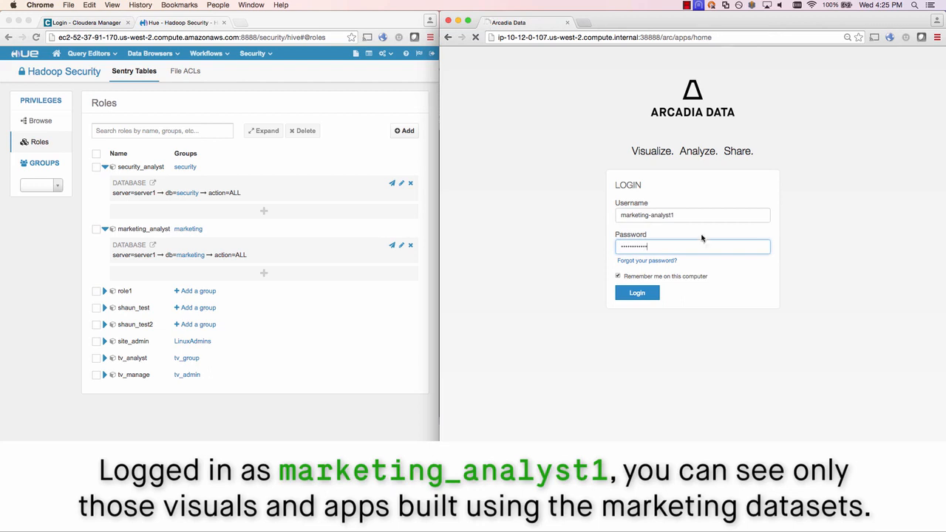
left_click(590, 58)
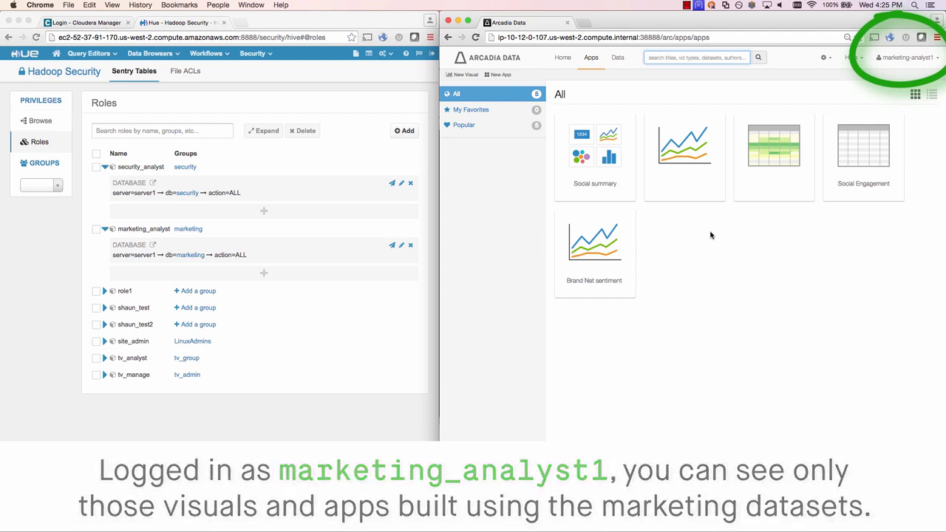
left_click(592, 147)
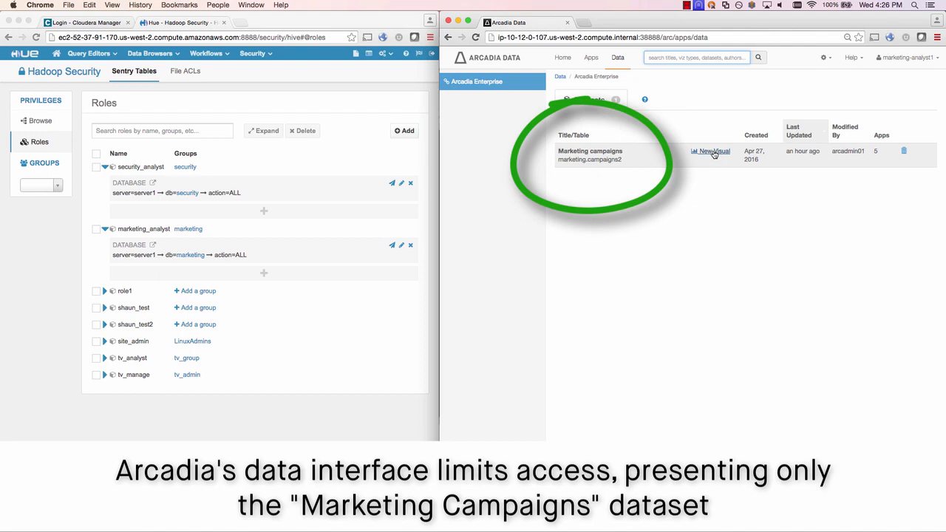
Build a Marketing campaigns visual of sum(solicitation_reply) by dataset_id titled 'New visual' and save it.
left_click(713, 152)
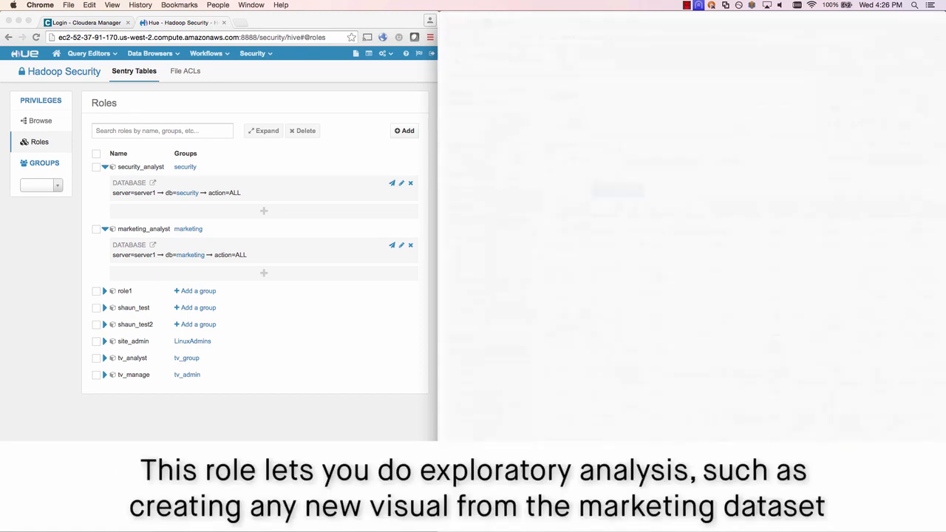
left_click_drag(468, 240, 619, 127)
left_click_drag(497, 382, 629, 145)
type("New visual")
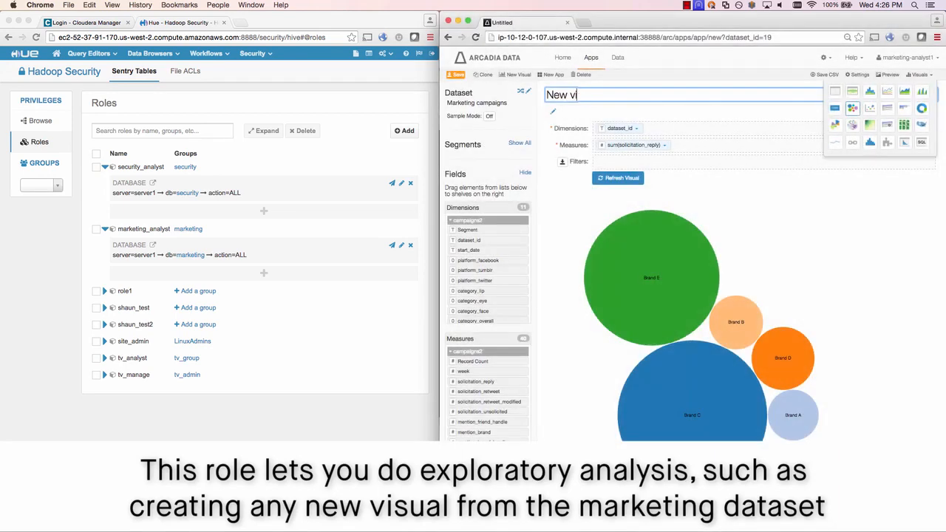
key("Return")
left_click(458, 78)
left_click(591, 60)
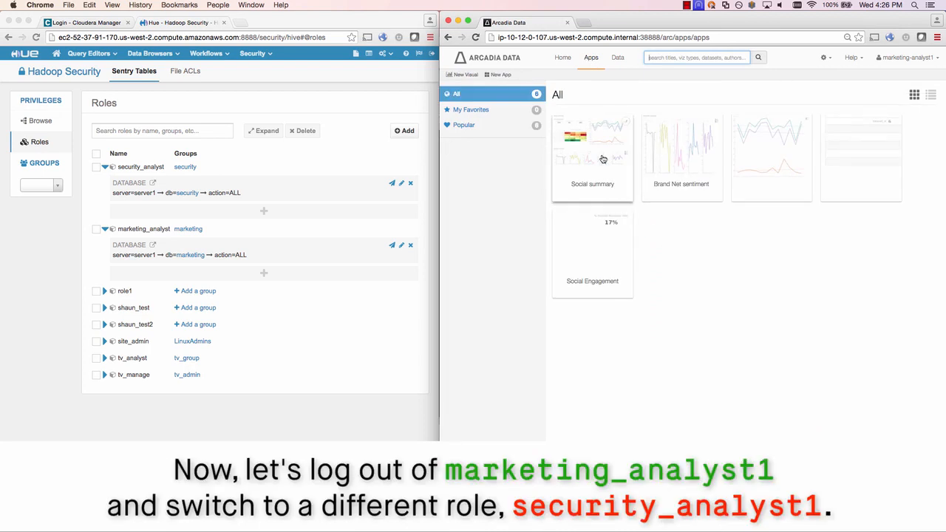
Log out, sign in as the security analyst, open the Audit App, then go to the Data page.
left_click(601, 152)
left_click(909, 60)
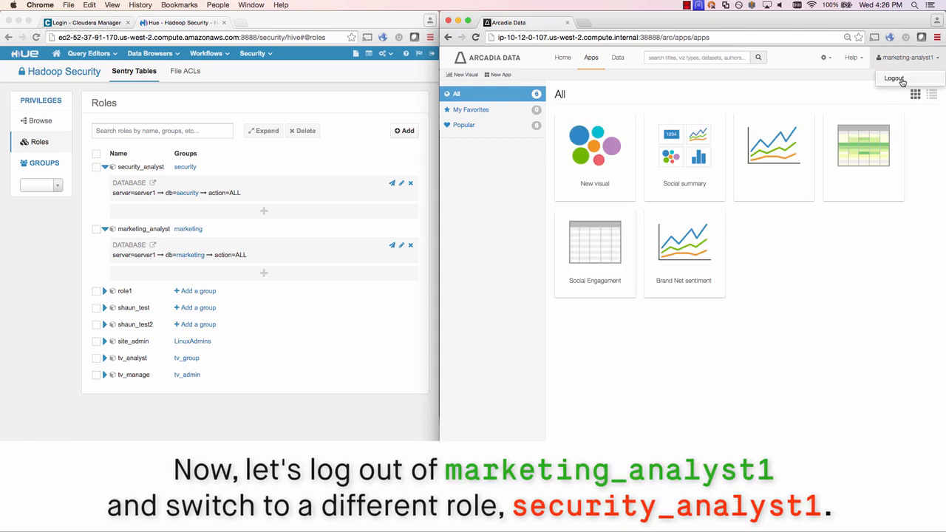
left_click(893, 77)
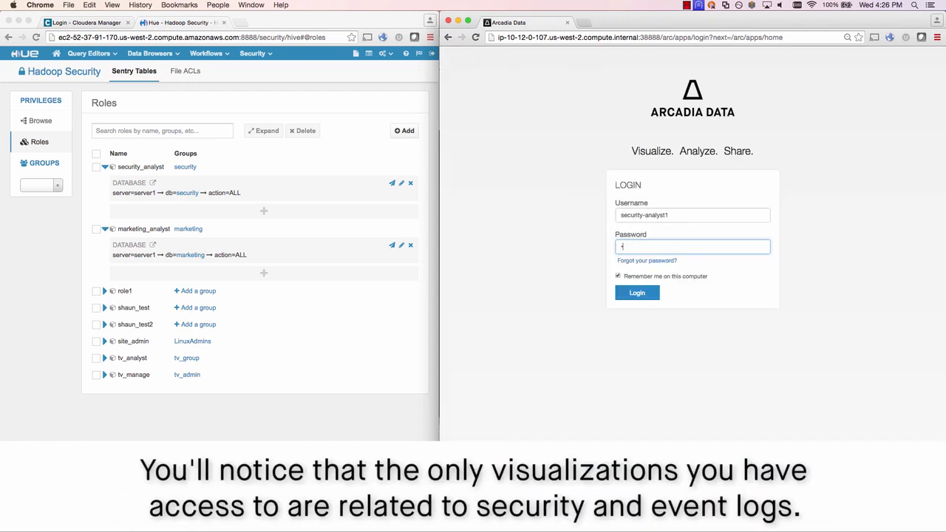
type("e•••••")
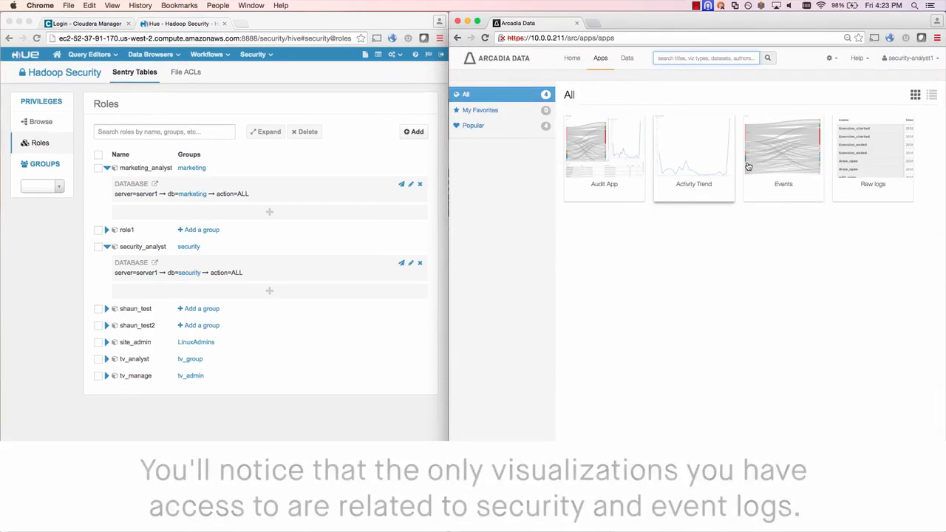
left_click(611, 161)
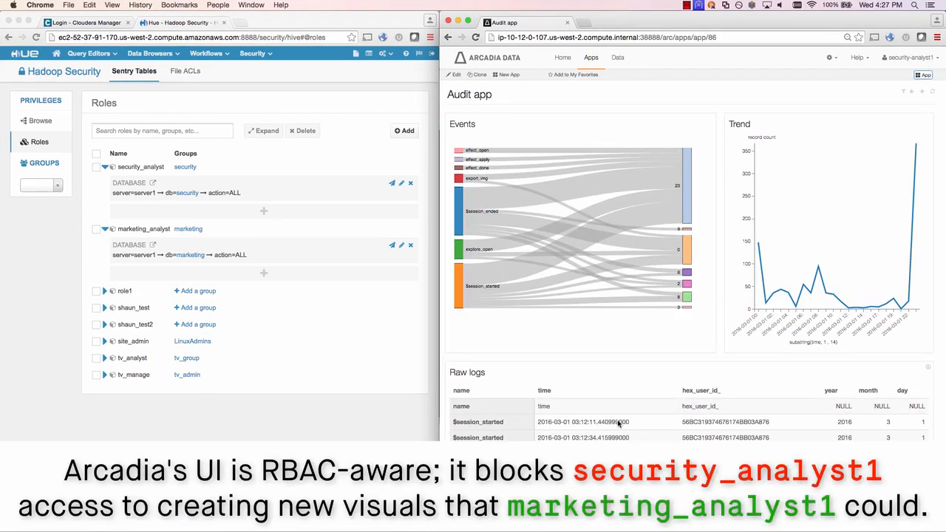
left_click(619, 57)
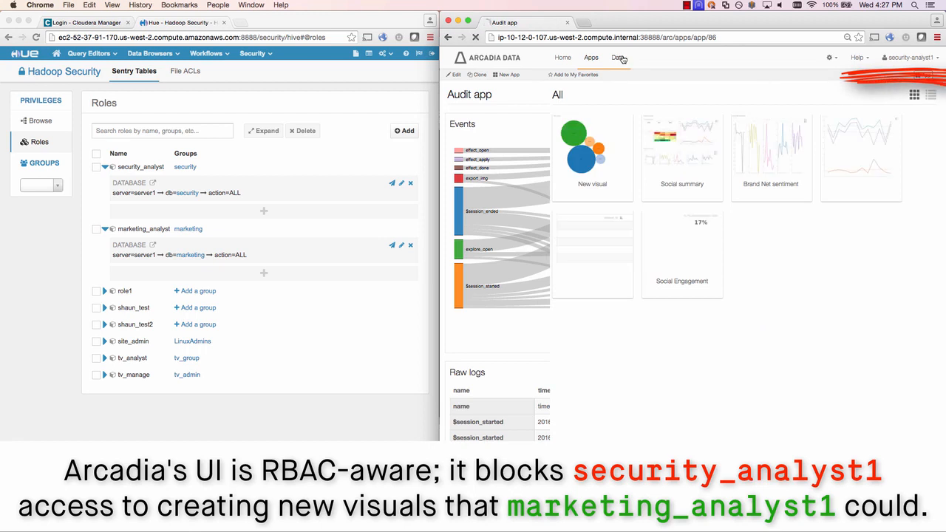